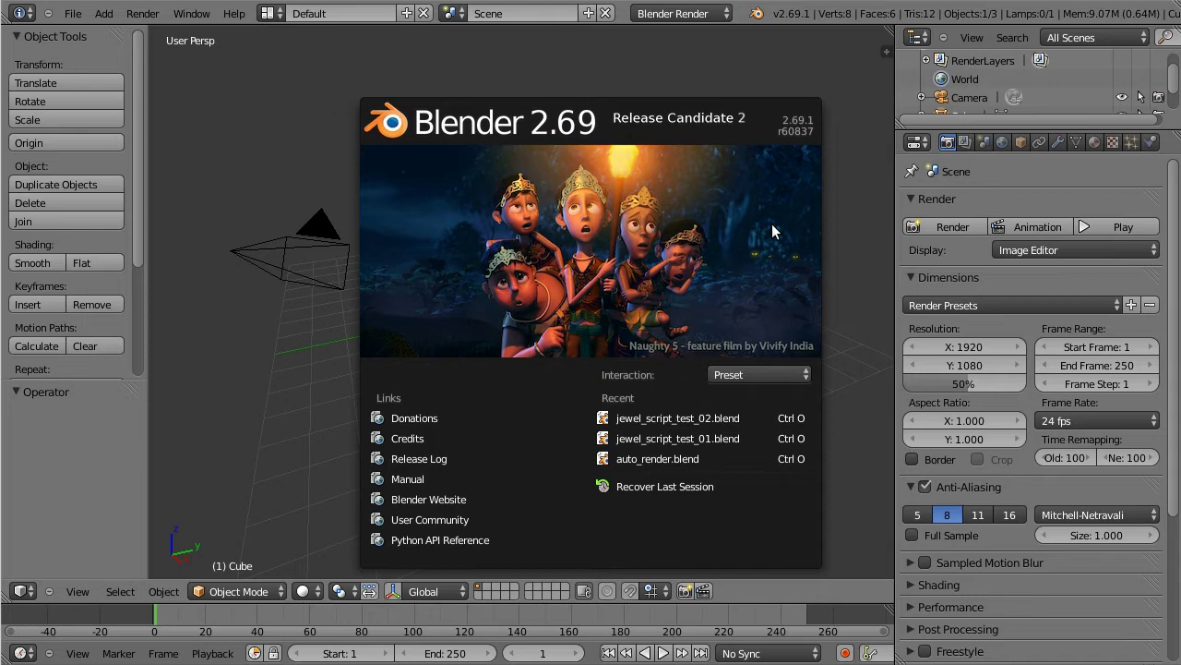
- Pick Blender 2012 Experimental from the splash screen's Interaction preset list
{"action": "left_click", "coordinate": [761, 372]}
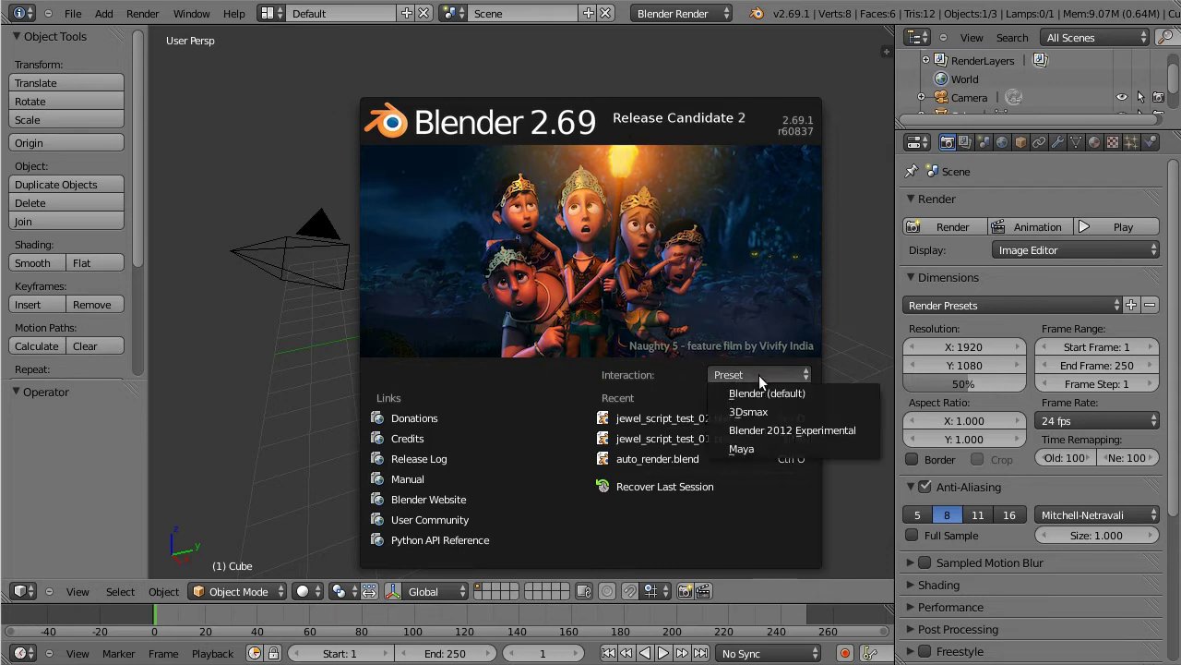
{"action": "left_click", "coordinate": [763, 430]}
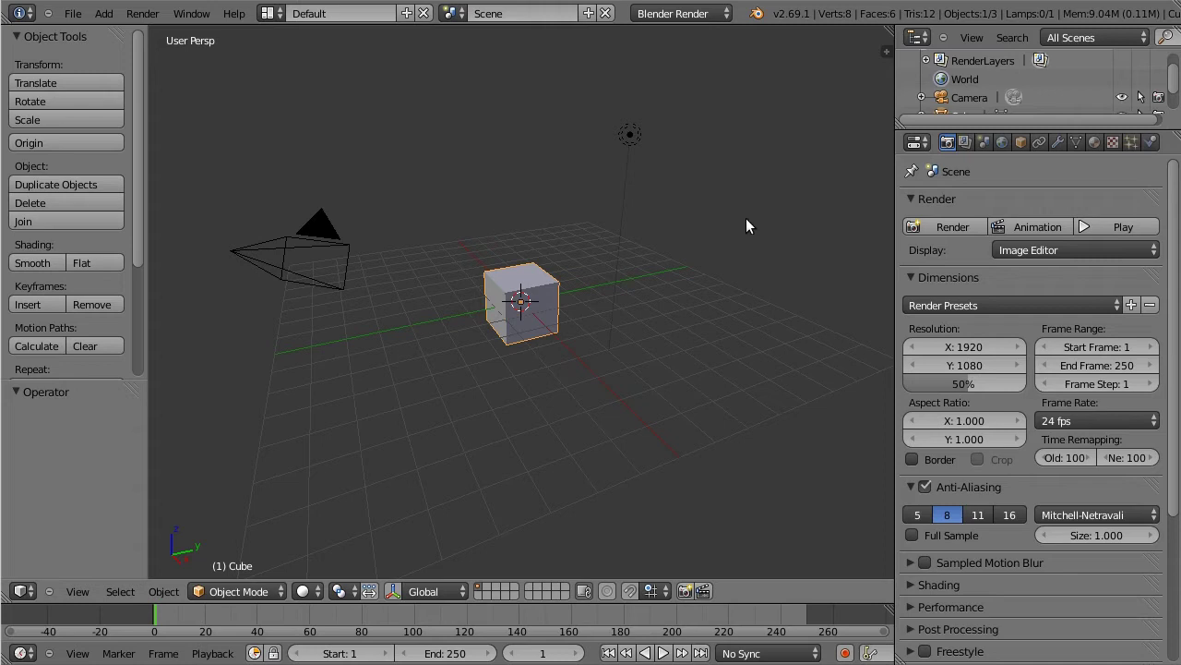
- Toggle Select All until the cube, camera and lamp are selected, then orbit around the cube
{"action": "key", "text": "a"}
{"action": "key", "text": "a"}
{"action": "key", "text": "a"}
{"action": "key", "text": "a"}
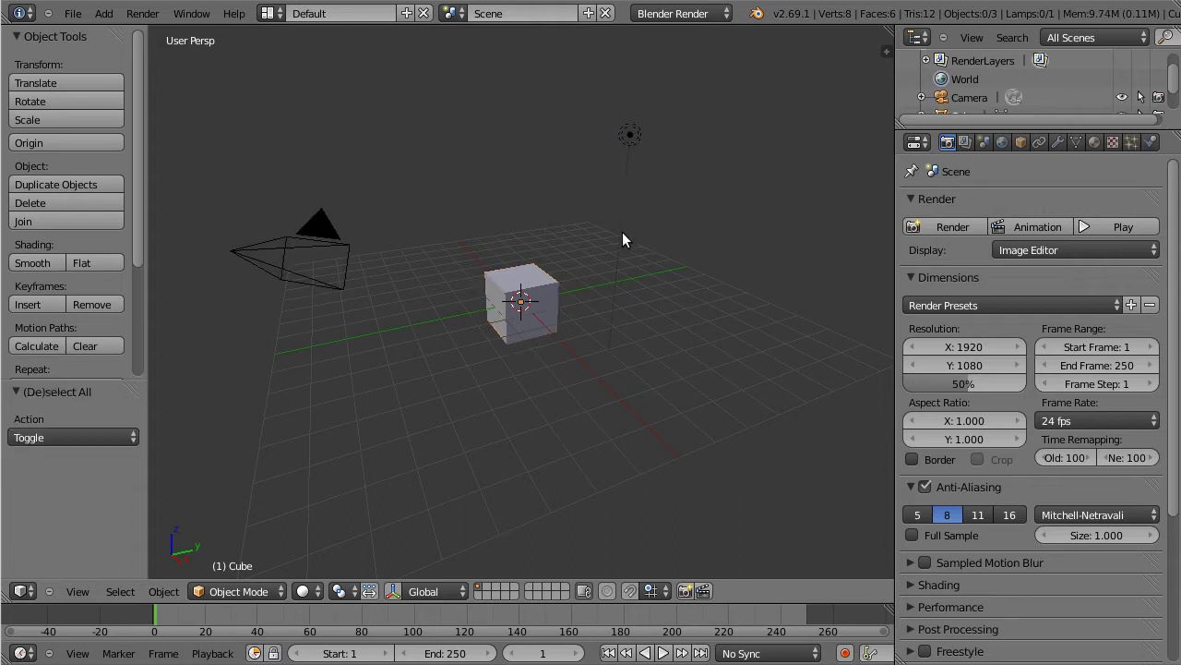
{"action": "key", "text": "a"}
{"action": "key", "text": "a"}
{"action": "key", "text": "a"}
{"action": "key", "text": "a"}
{"action": "key", "text": "a"}
{"action": "key", "text": "a"}
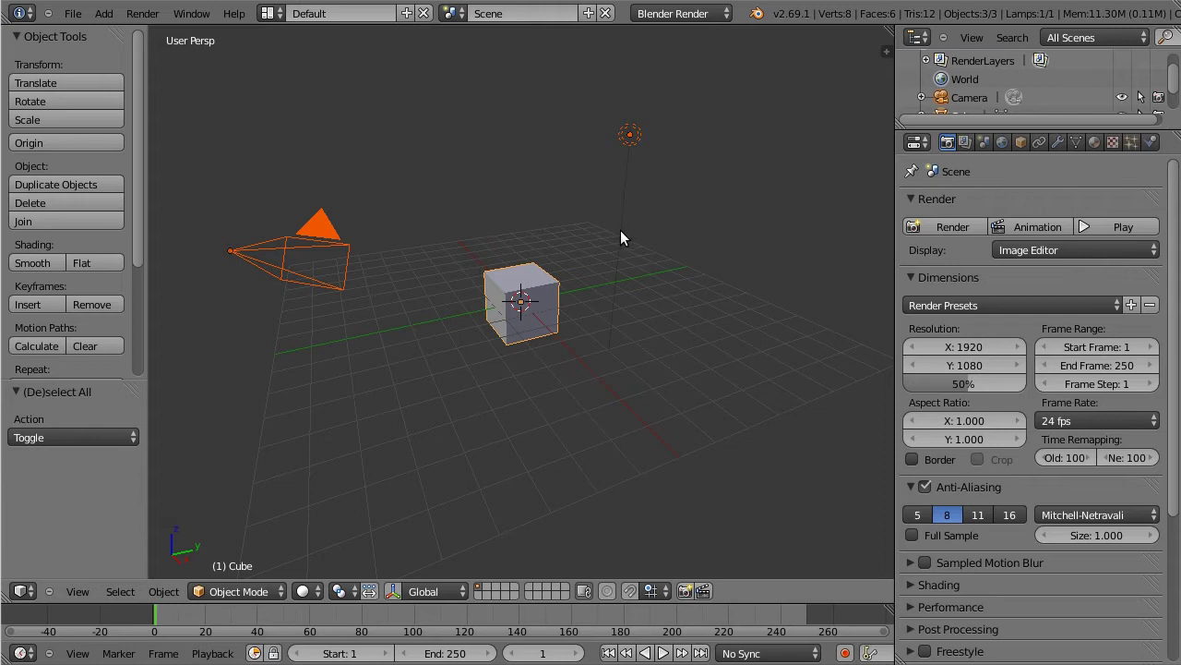
{"action": "middle_click_drag", "start_coordinate": [535, 227], "coordinate": [554, 294]}
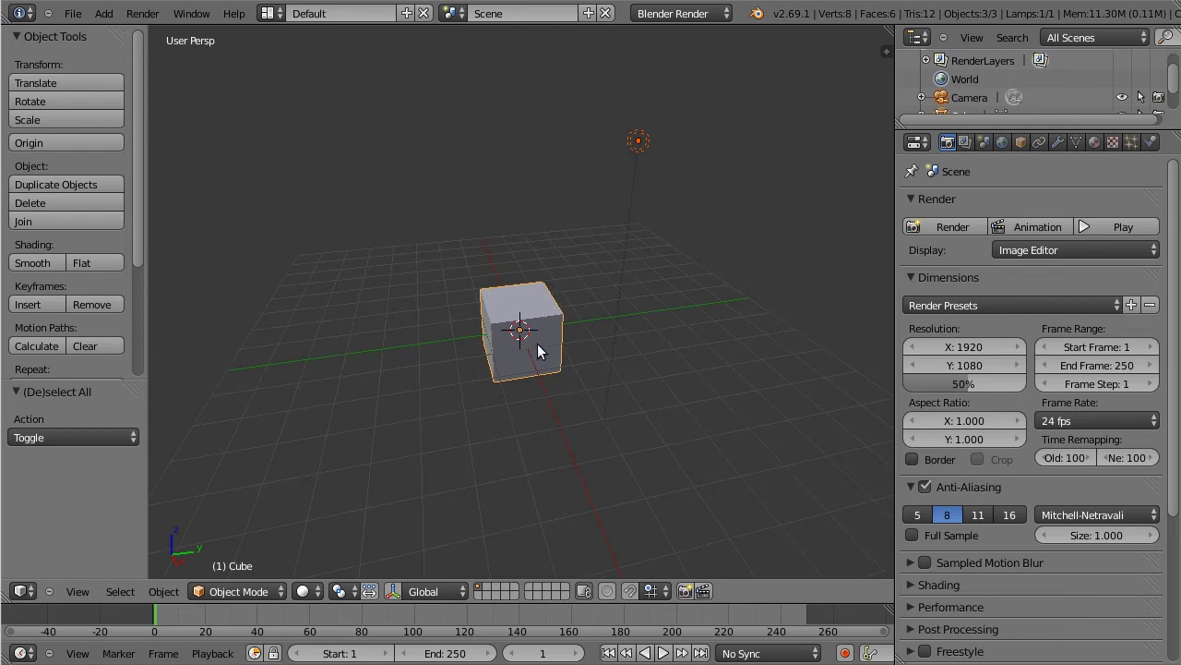
{"action": "middle_click_drag", "start_coordinate": [535, 340], "coordinate": [462, 297]}
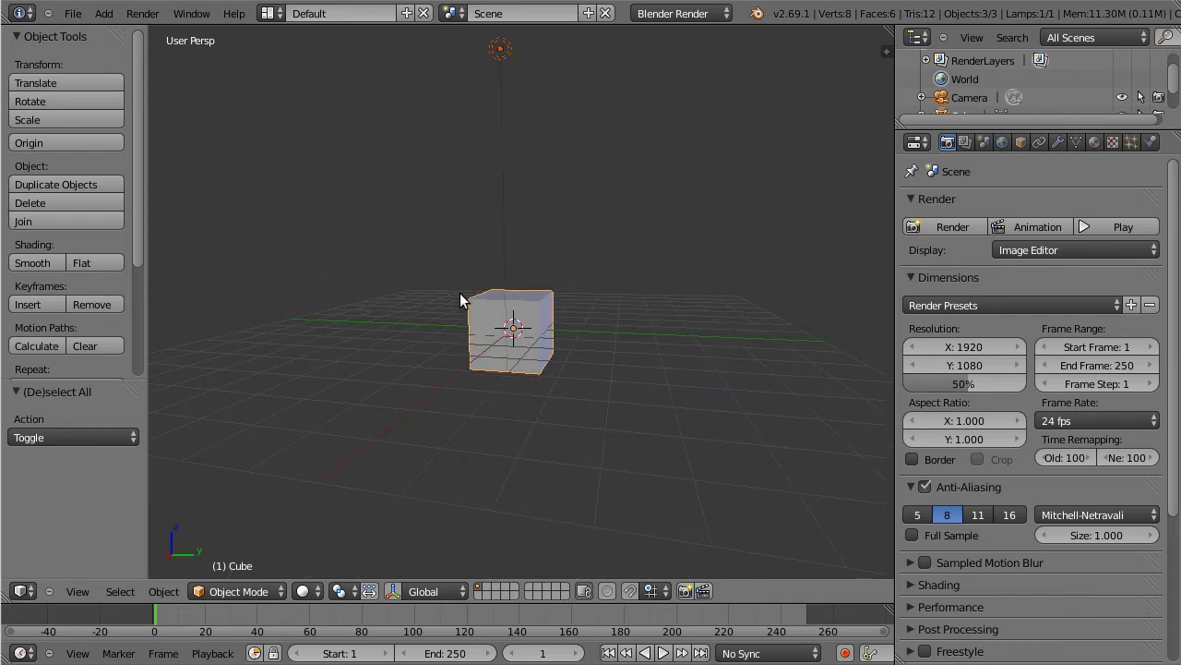
- Cycle through Right, Top, Front and Camera views and toggle orthographic/perspective
{"action": "key", "text": "KP_3"}
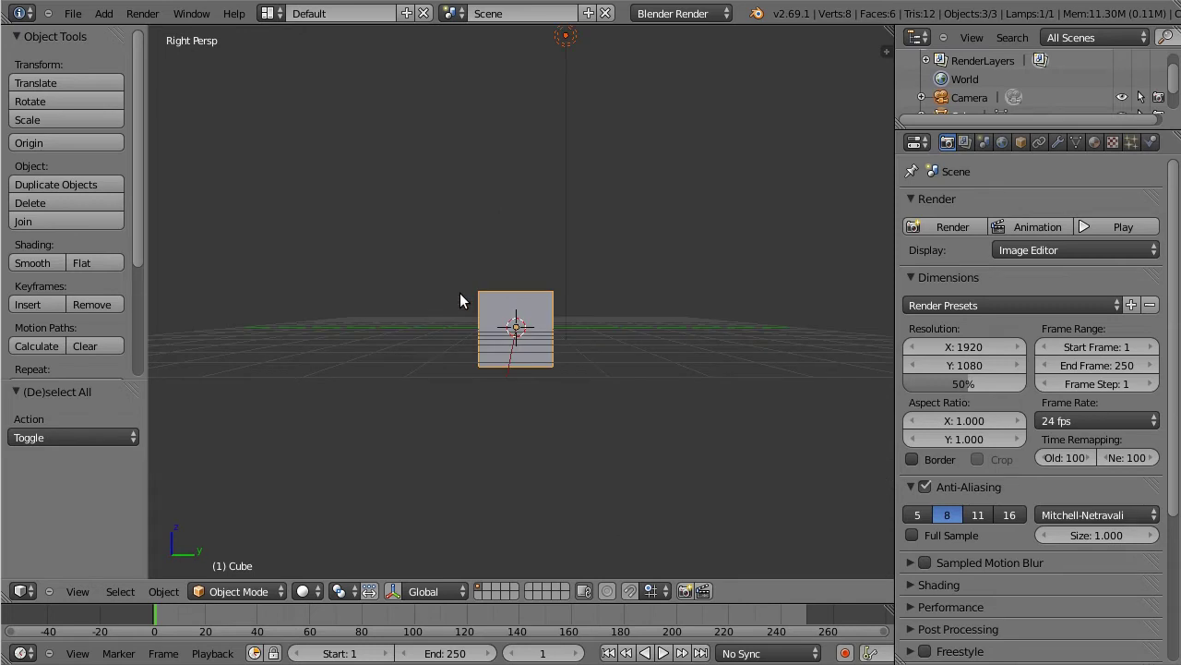
{"action": "key", "text": "KP_7"}
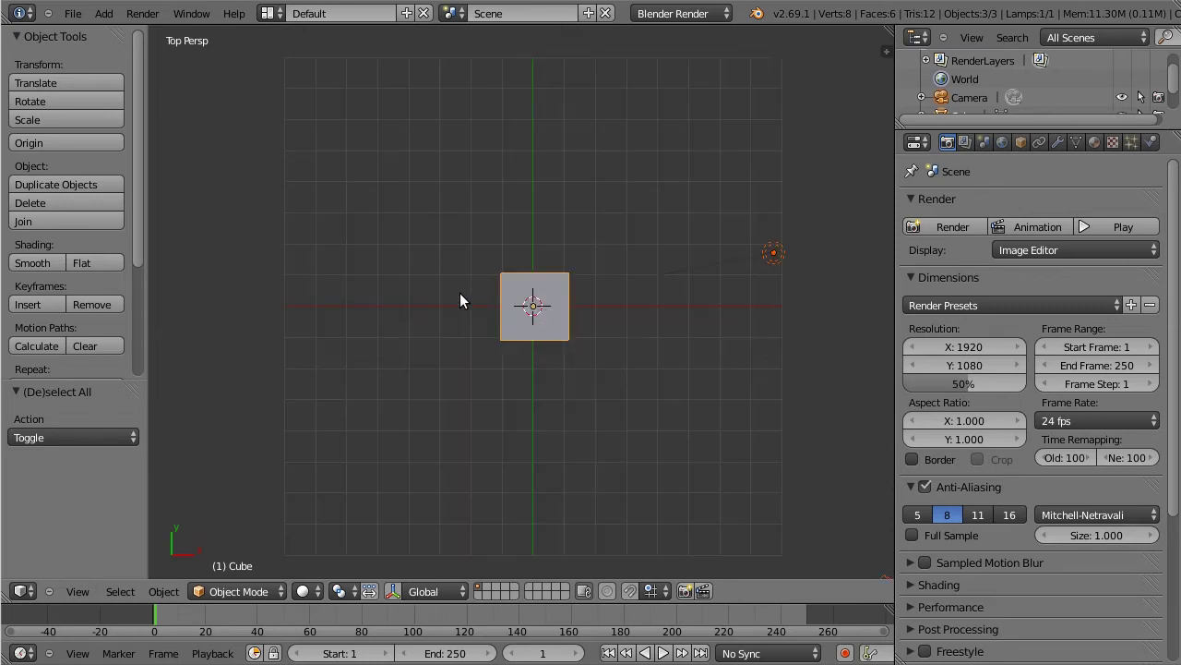
{"action": "key", "text": "KP_1"}
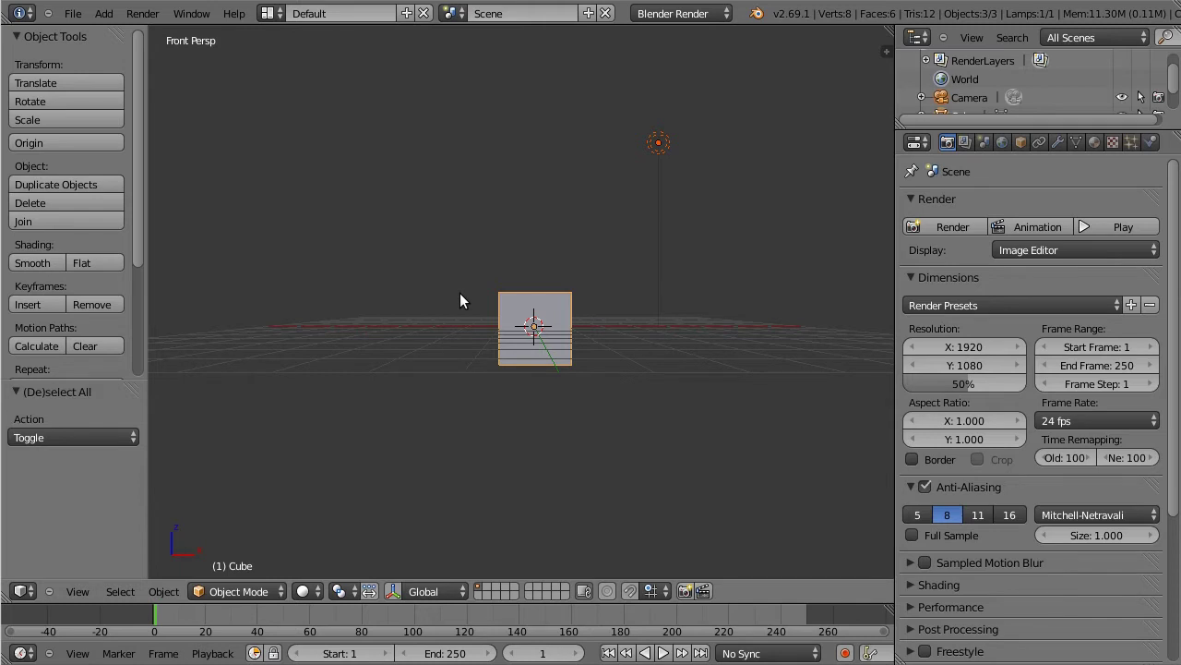
{"action": "key", "text": "KP_0"}
{"action": "key", "text": "KP_5"}
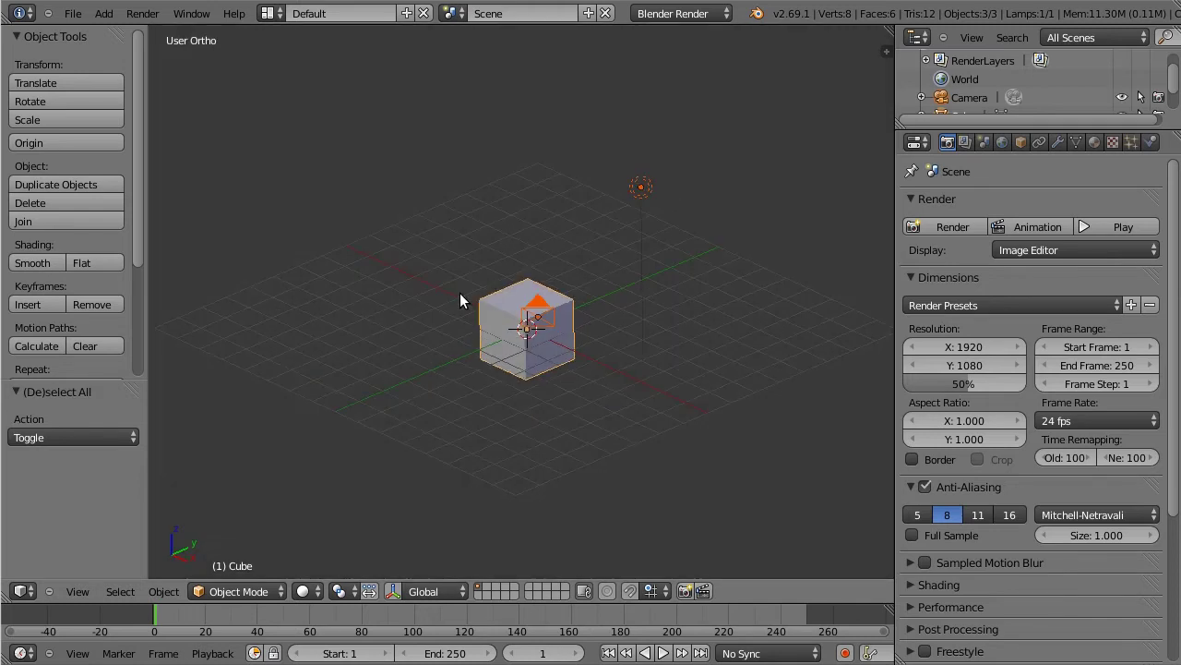
{"action": "key", "text": "KP_5"}
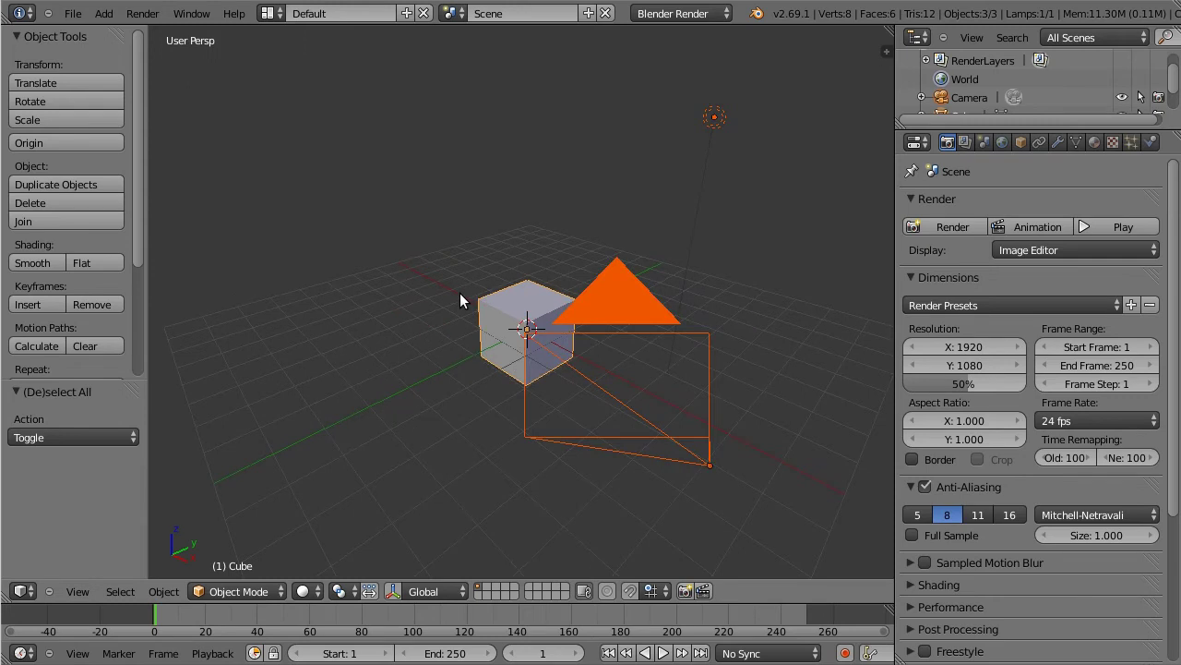
- Set the pivot point to the 3D cursor and step the frame forward to 4
{"action": "key", "text": "comma"}
{"action": "key", "text": "comma"}
{"action": "key", "text": "period"}
{"action": "key", "text": "Right"}
{"action": "key", "text": "Right"}
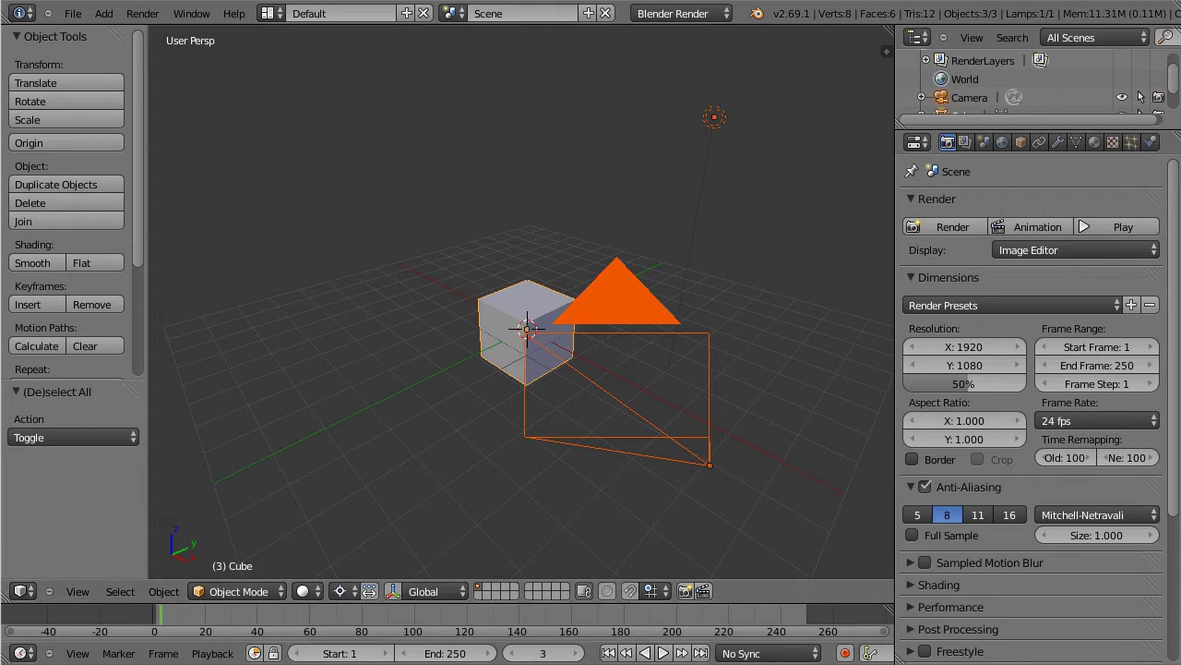
{"action": "key", "text": "Right"}
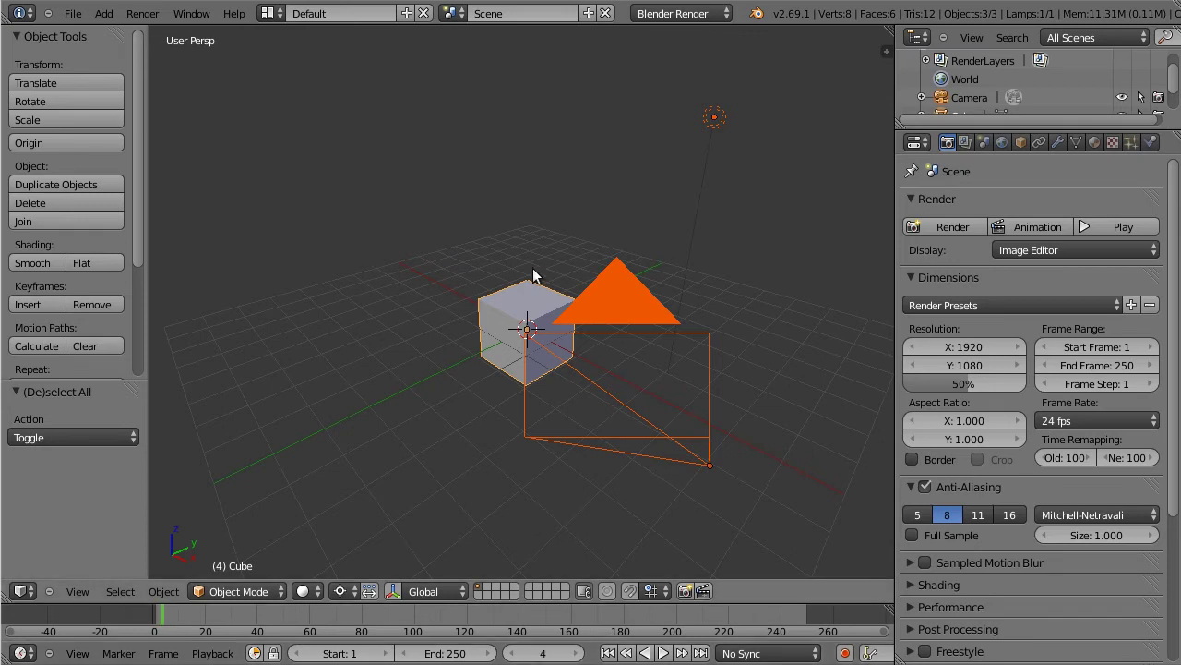
- Cancel the move of all objects and select only the cube
{"action": "key", "text": "g"}
{"action": "right_click", "coordinate": [579, 339]}
{"action": "right_click", "coordinate": [579, 338]}
{"action": "key", "text": "KP_Divide"}
- Grab the cube, try global Y, global Z and local X constraints, then cancel the move
{"action": "key", "text": "g"}
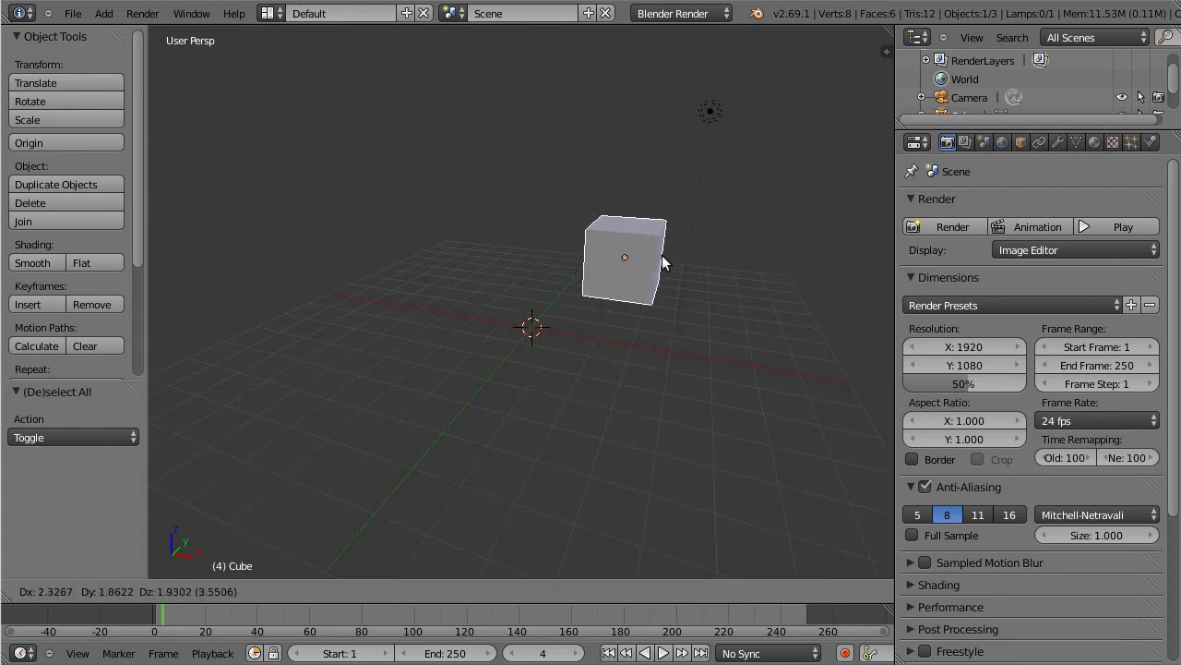
{"action": "key", "text": "y"}
{"action": "key", "text": "z"}
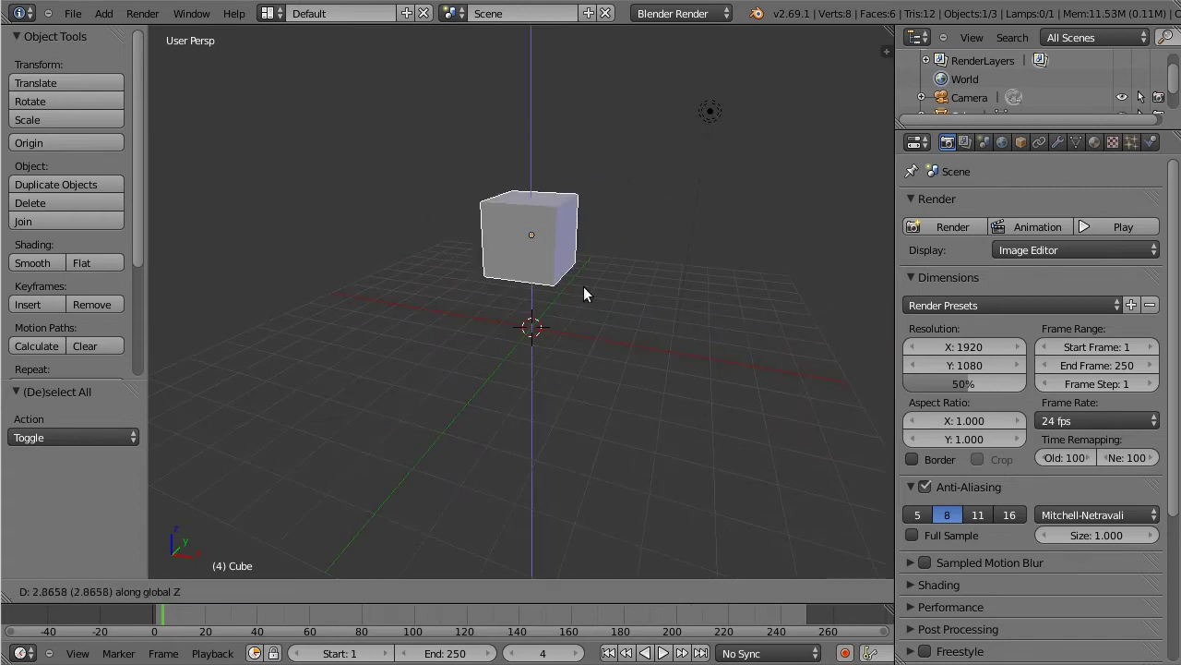
{"action": "key", "text": "x"}
{"action": "key", "text": "x"}
{"action": "key", "text": "Escape"}
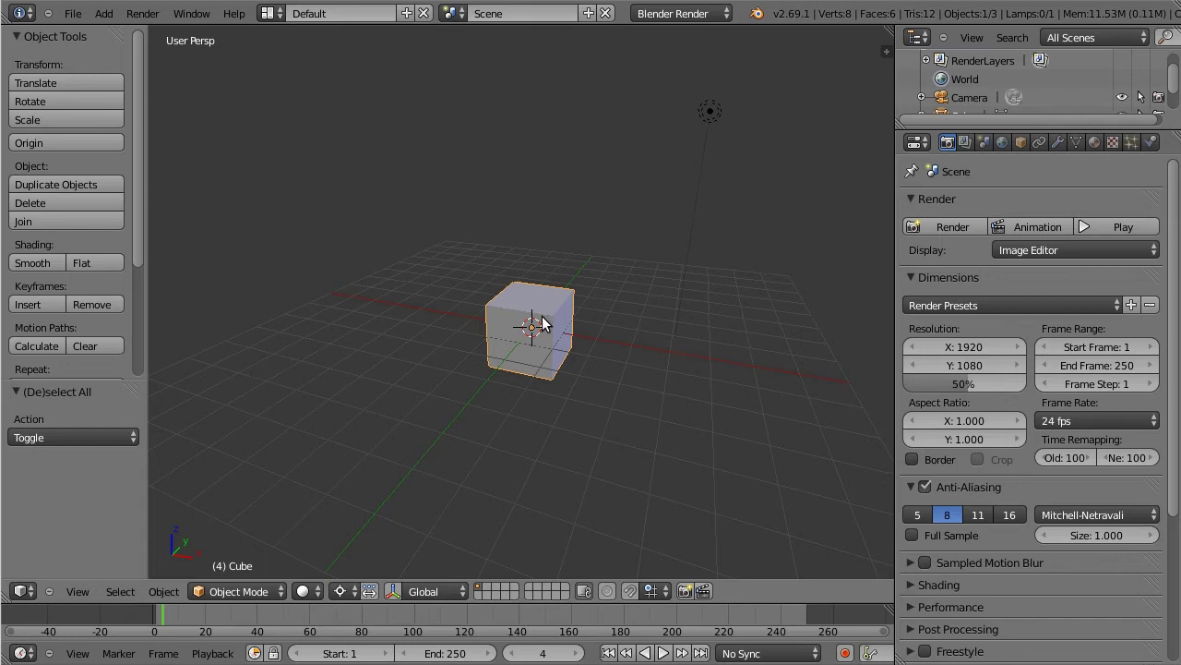
- Open the Object Mode dropdown in the 3D view header
{"action": "left_click", "coordinate": [256, 591]}
- Choose Edit Mode for the cube from the Switch Mode popup
{"action": "key", "text": "ctrl+Tab"}
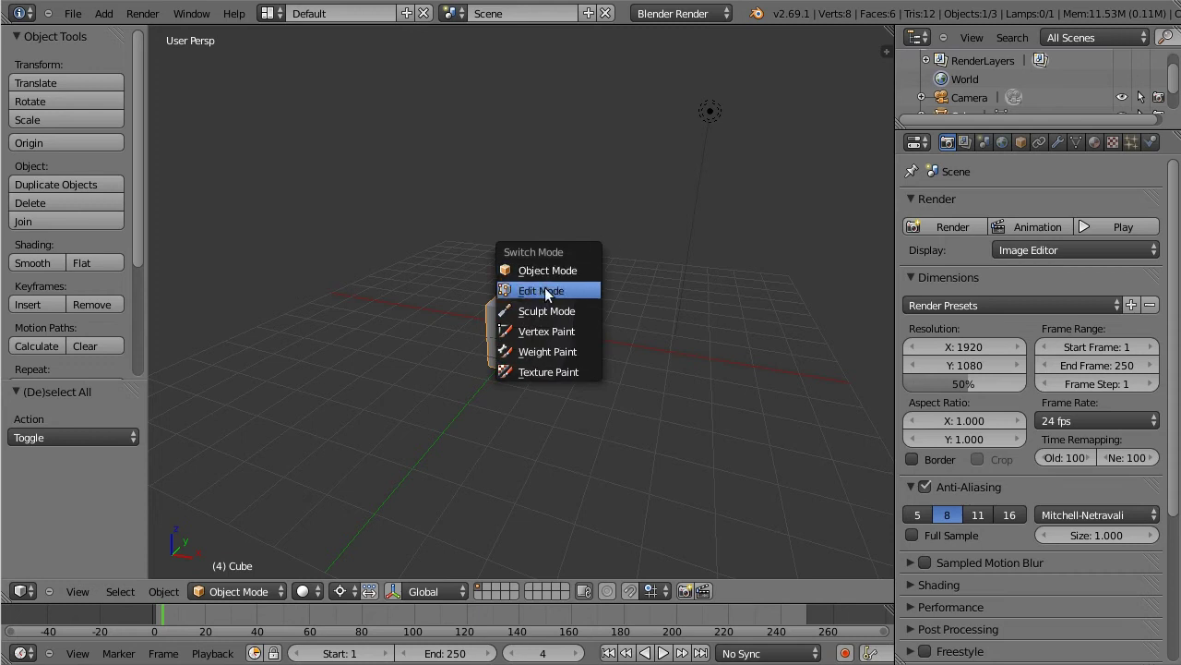
{"action": "left_click", "coordinate": [548, 287]}
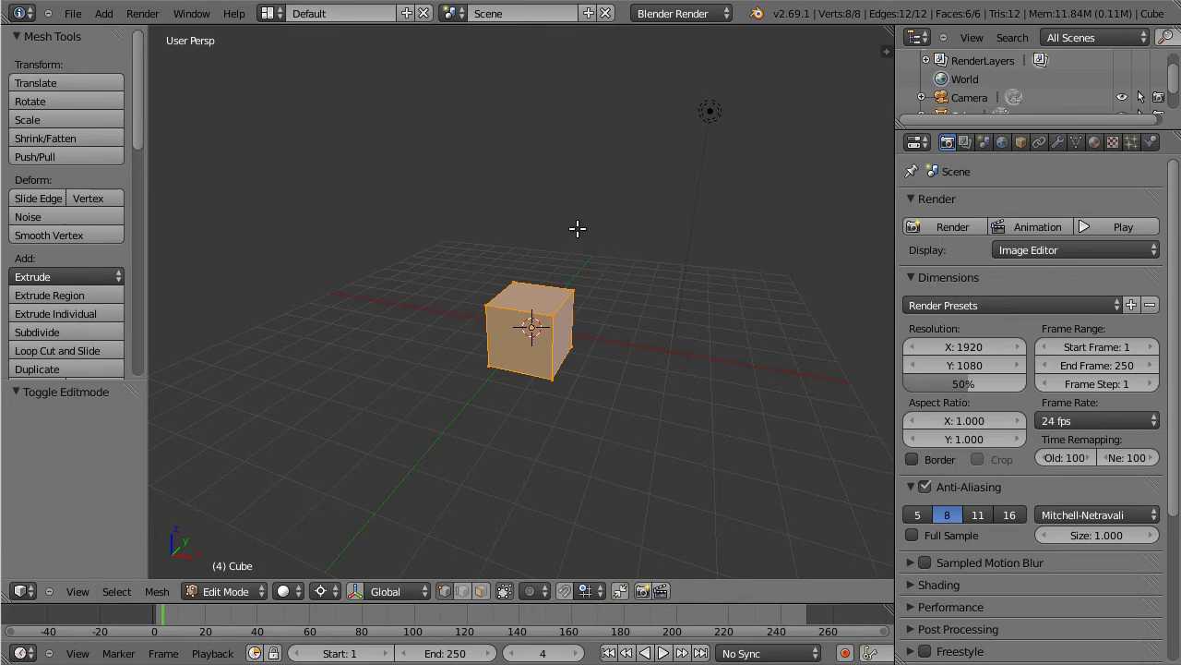
- Bring up the Switch Mode popup with the cube in Edit Mode
{"action": "key", "text": "ctrl+Tab"}
{"action": "key", "text": "ctrl+Tab"}
{"action": "key", "text": "ctrl+Tab"}
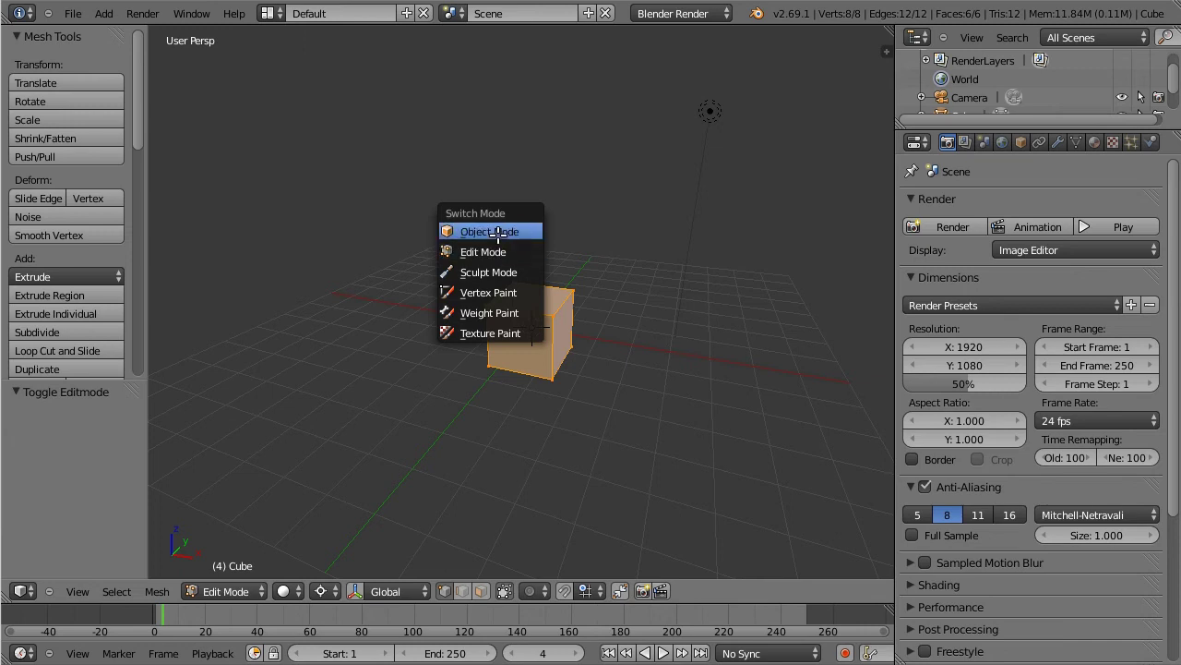
- Use the Switch Mode popup to go to Object Mode, then Edit Mode, then Sculpt Mode
{"action": "key", "text": "ctrl+Tab"}
{"action": "left_click", "coordinate": [604, 233]}
{"action": "key", "text": "ctrl+Tab"}
{"action": "left_click", "coordinate": [663, 265]}
{"action": "key", "text": "ctrl+Tab"}
{"action": "key", "text": "s"}
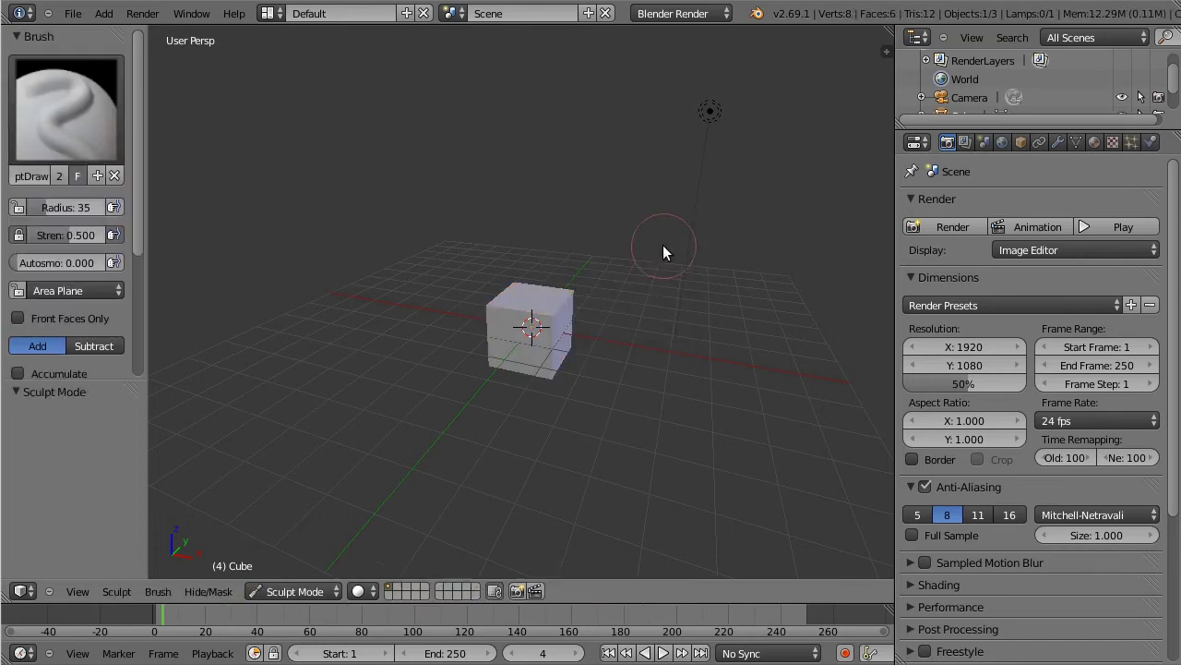
- Step through Vertex, Weight and Texture Paint modes via the popup, ending in Object Mode
{"action": "key", "text": "ctrl+Tab"}
{"action": "key", "text": "v"}
{"action": "key", "text": "ctrl+Tab"}
{"action": "key", "text": "w"}
{"action": "key", "text": "ctrl+Tab"}
{"action": "key", "text": "t"}
{"action": "key", "text": "ctrl+Tab"}
{"action": "key", "text": "o"}
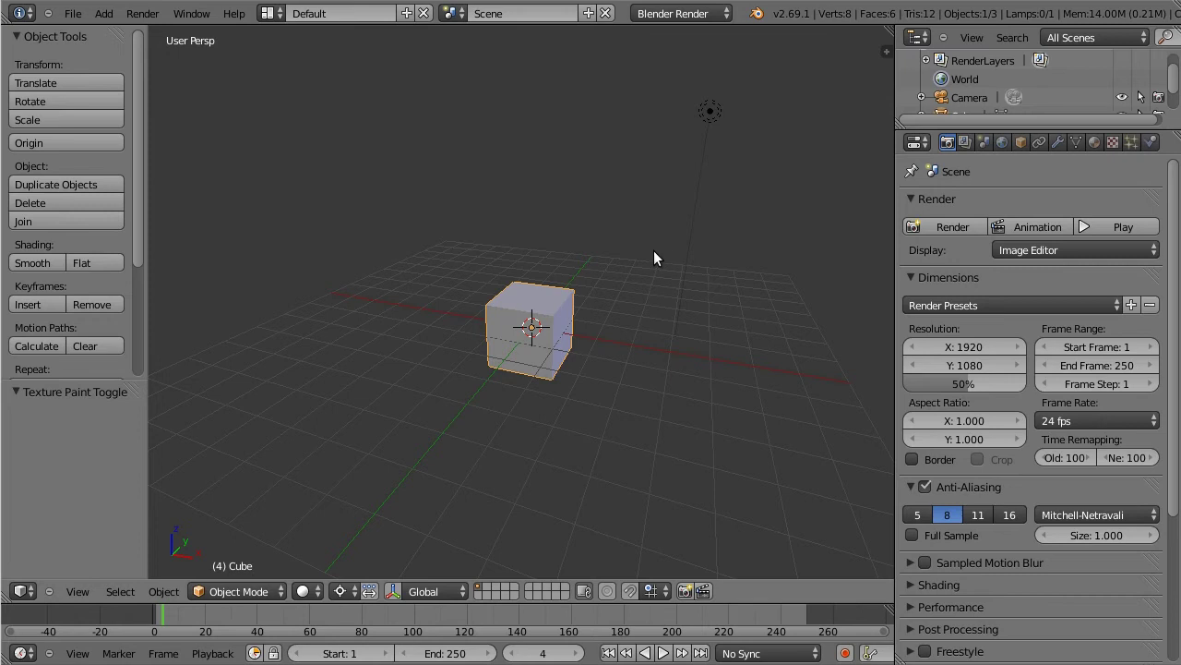
- Toggle Edit Mode with Tab, return to Object Mode from the popup, and pass through Sculpt Mode
{"action": "key", "text": "Tab"}
{"action": "key", "text": "ctrl+Tab"}
{"action": "left_click", "coordinate": [653, 249]}
{"action": "key", "text": "Tab"}
{"action": "key", "text": "ctrl+Tab"}
{"action": "key", "text": "Tab"}
{"action": "key", "text": "Tab"}
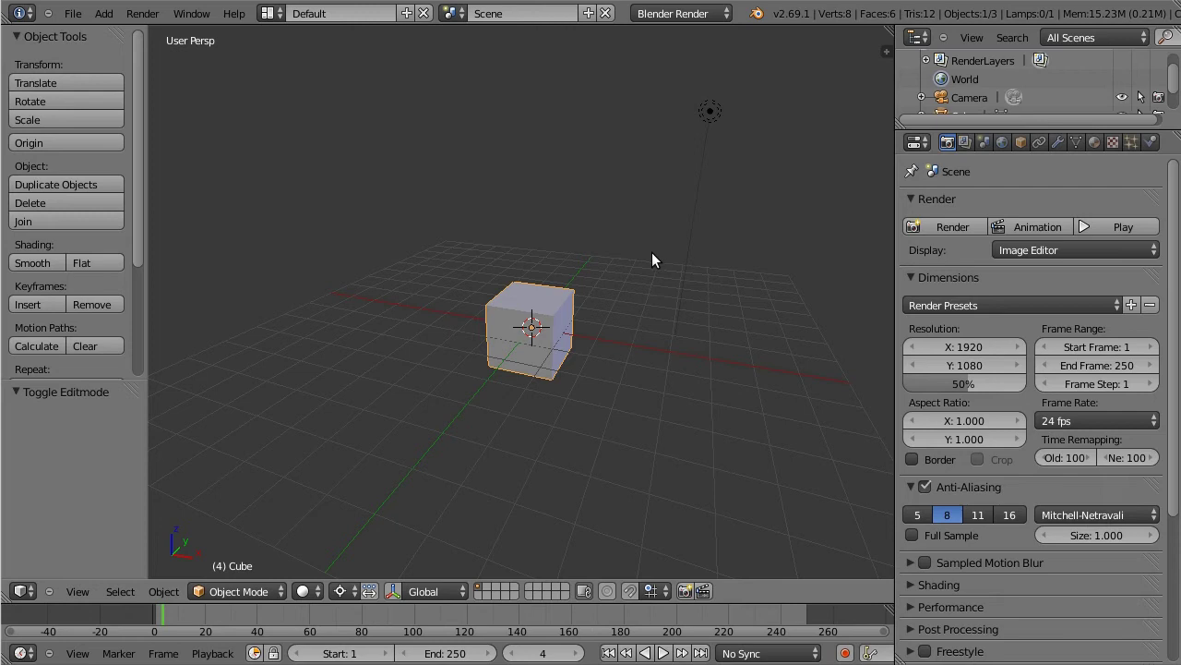
- Keep alternating Tab and the Switch Mode popup between Edit, Sculpt and Object Mode
{"action": "key", "text": "Tab"}
{"action": "key", "text": "ctrl+Tab"}
{"action": "key", "text": "Tab"}
{"action": "key", "text": "ctrl+Tab"}
{"action": "key", "text": "ctrl+Tab"}
{"action": "key", "text": "Tab"}
{"action": "key", "text": "Tab"}
{"action": "key", "text": "ctrl+Tab"}
{"action": "key", "text": "ctrl+Tab"}
{"action": "key", "text": "Tab"}
{"action": "key", "text": "ctrl+Tab"}
{"action": "key", "text": "Tab"}
{"action": "key", "text": "Tab"}
{"action": "key", "text": "a"}
{"action": "key", "text": "a"}
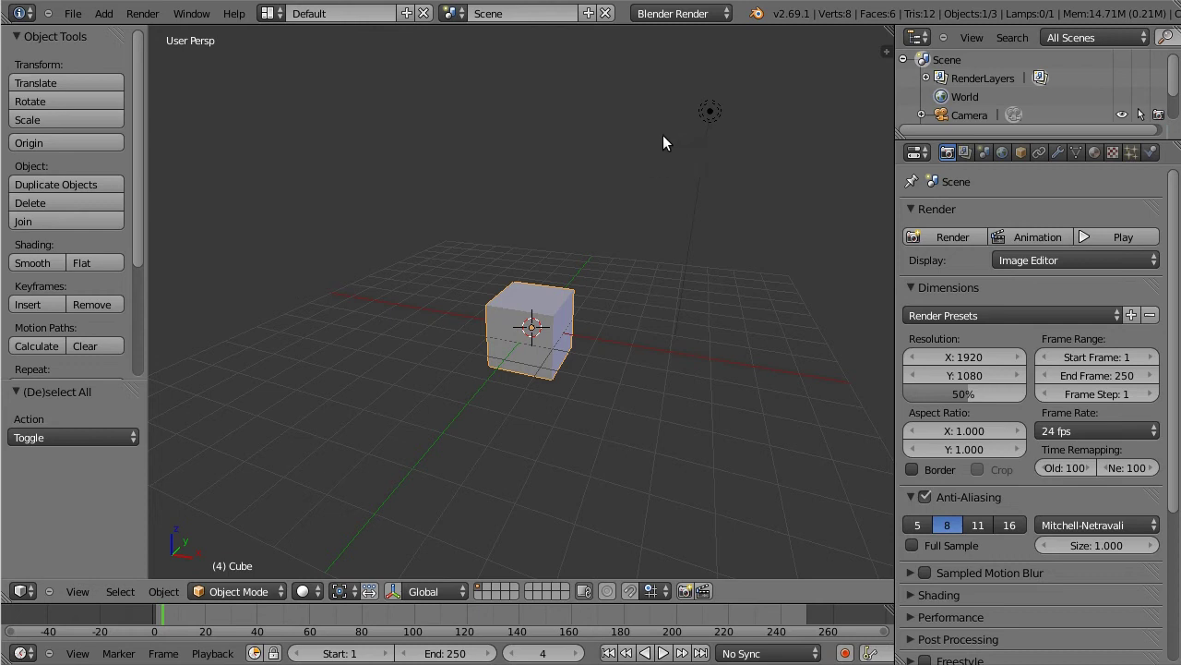
- Select the lamp, enlarge the outliner to list Camera, Cube and Lamp, and right-click the Cube row
{"action": "right_click", "coordinate": [709, 112]}
{"action": "right_click", "coordinate": [709, 112]}
{"action": "right_click", "coordinate": [535, 320]}
{"action": "right_click", "coordinate": [711, 111]}
{"action": "left_click_drag", "start_coordinate": [1116, 138], "coordinate": [1016, 216]}
{"action": "right_click", "coordinate": [960, 134]}
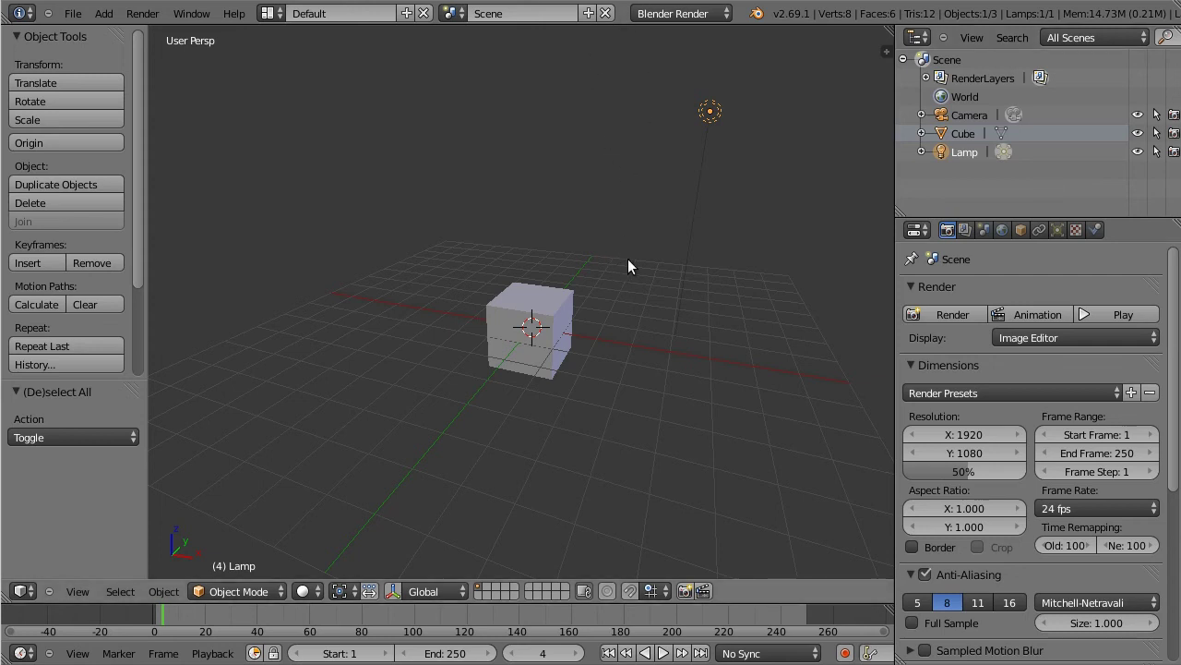
- Box-add the cube to the selection, undo it, and turn on the 3D manipulator
{"action": "key", "text": "b"}
{"action": "left_click_drag", "start_coordinate": [816, 57], "coordinate": [426, 424]}
{"action": "key", "text": "ctrl+z"}
{"action": "left_click", "coordinate": [394, 592]}
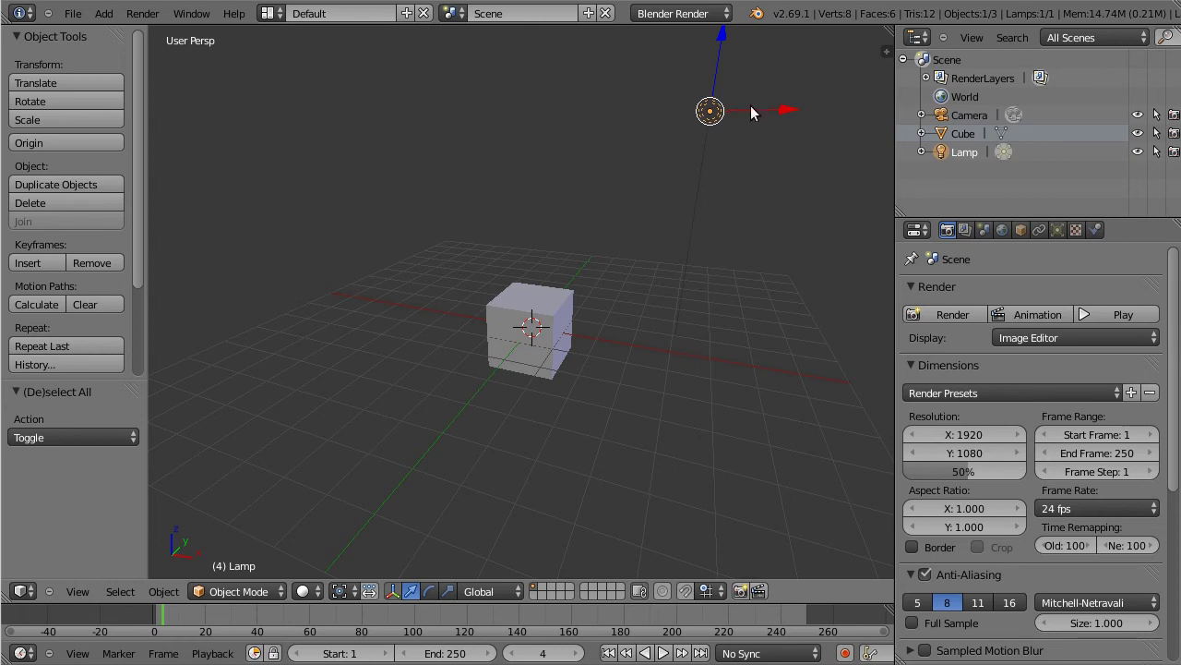
- Drag the lamp's manipulator arrows to shift it 2.169 along X
{"action": "left_click_drag", "start_coordinate": [721, 51], "coordinate": [713, 201]}
{"action": "left_click_drag", "start_coordinate": [633, 115], "coordinate": [665, 83]}
{"action": "left_click_drag", "start_coordinate": [699, 151], "coordinate": [808, 171]}
- Box-deselect the lamp, box-select the cube, and raise it 0.220 along Z
{"action": "key", "text": "b"}
{"action": "middle_click_drag", "start_coordinate": [814, 74], "coordinate": [618, 211]}
{"action": "key", "text": "b"}
{"action": "left_click_drag", "start_coordinate": [432, 216], "coordinate": [594, 410]}
{"action": "left_click_drag", "start_coordinate": [596, 357], "coordinate": [526, 263]}
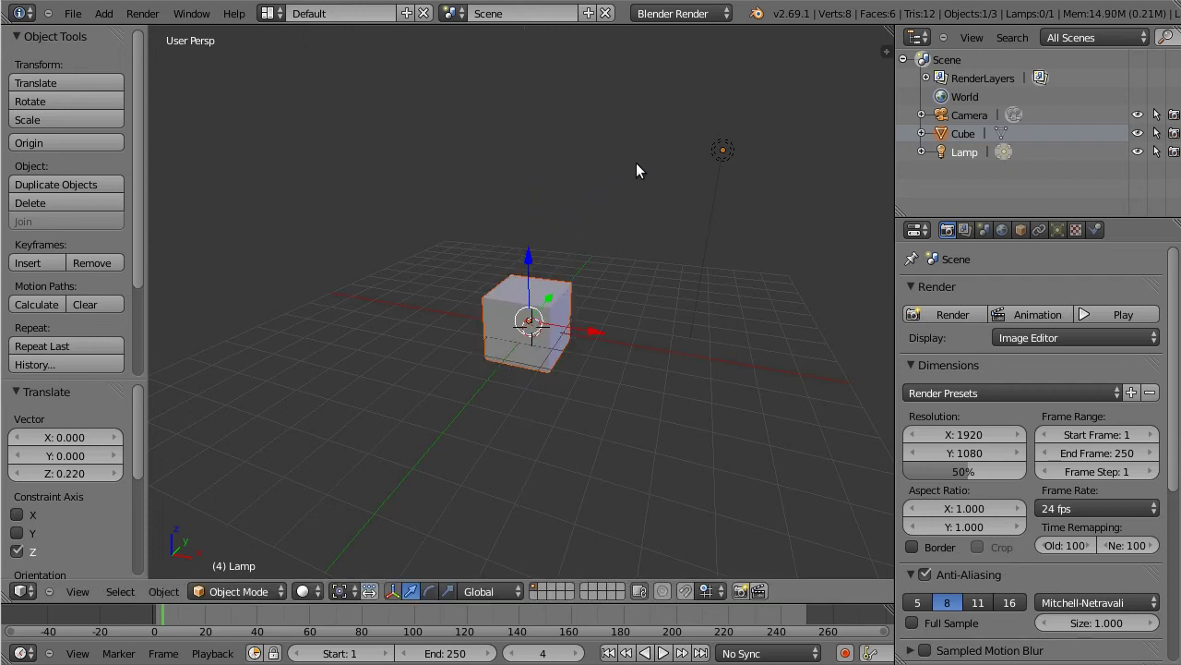
- Turn off the transform manipulator, lasso-select the cube, then deselect everything with A
{"action": "key", "text": "ctrl+space"}
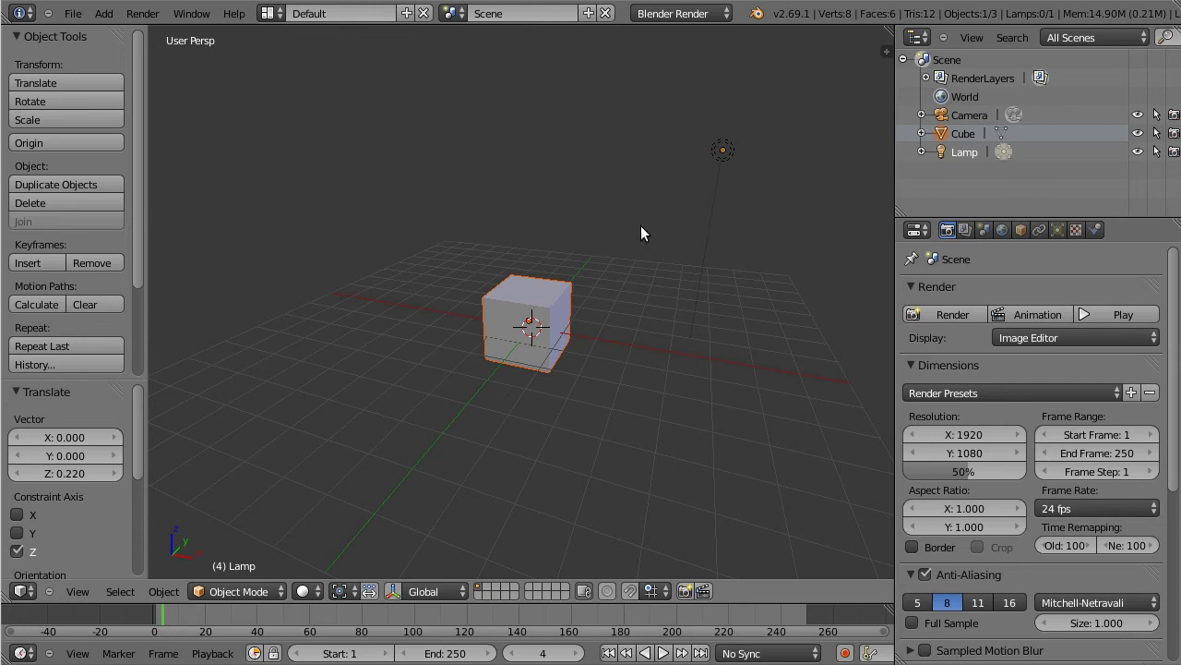
{"action": "mouse_move", "coordinate": [574, 203]}
{"action": "left_mouse_down", "text": "ctrl"}
{"action": "mouse_move", "coordinate": [633, 354]}
{"action": "mouse_move", "coordinate": [812, 101]}
{"action": "mouse_move", "coordinate": [448, 470]}
{"action": "mouse_move", "coordinate": [650, 231]}
{"action": "left_mouse_up", "text": "ctrl"}
{"action": "key", "text": "a"}
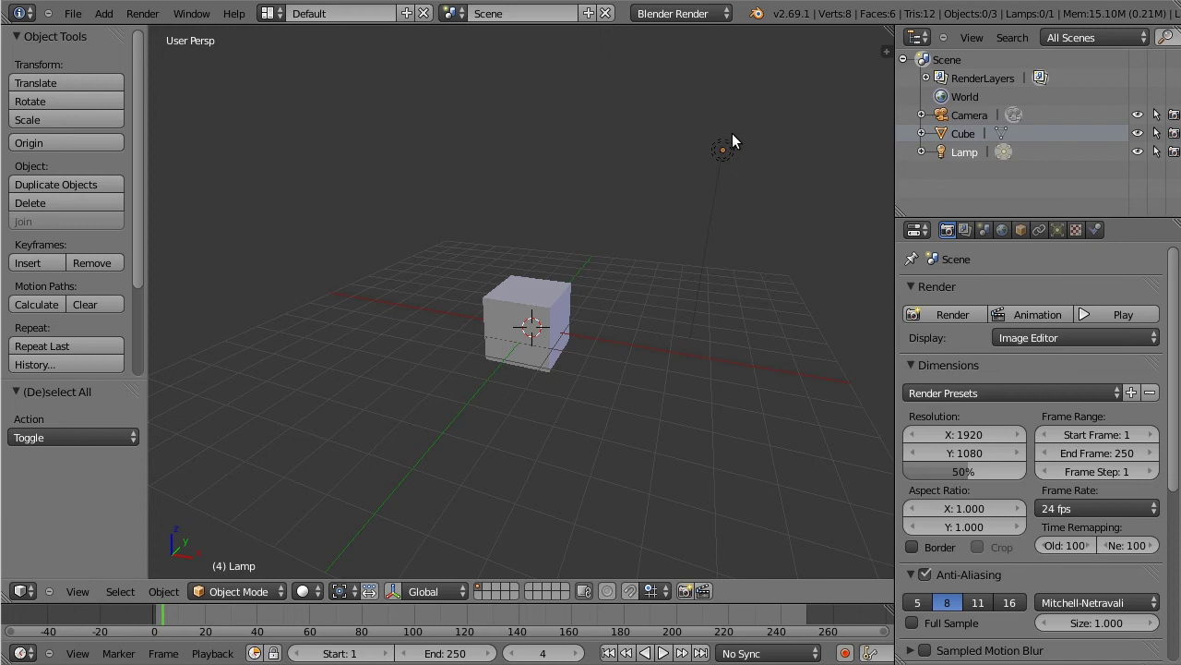
- Select the cube, cycle the selection between cube and lamp, then toggle selection with A
{"action": "right_click", "coordinate": [542, 300]}
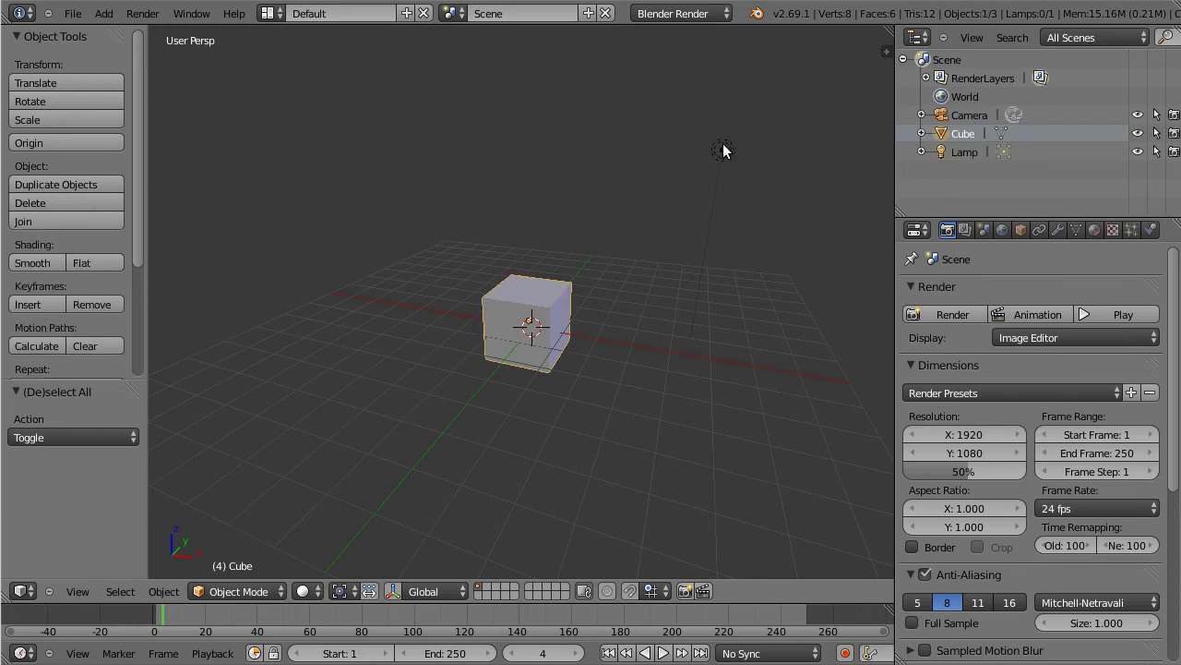
{"action": "key", "text": "ctrl+z"}
{"action": "key", "text": "ctrl+shift+z"}
{"action": "key", "text": "ctrl+z"}
{"action": "key", "text": "ctrl+shift+z"}
{"action": "key", "text": "ctrl+z"}
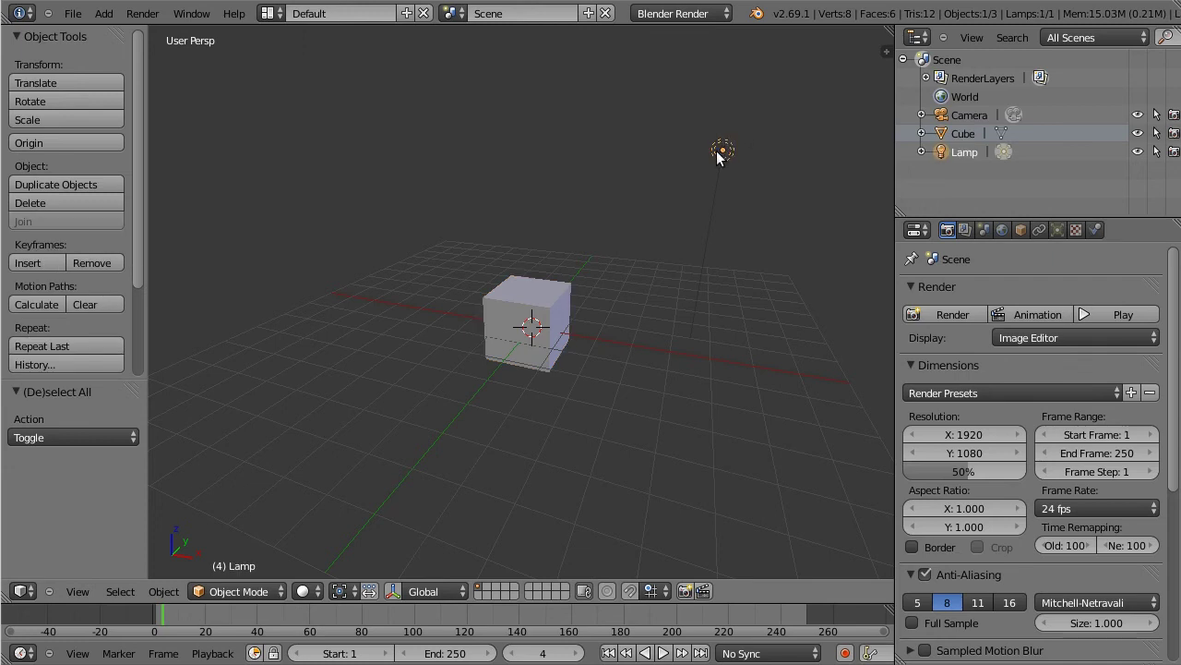
{"action": "key", "text": "a"}
{"action": "key", "text": "a"}
{"action": "key", "text": "a"}
{"action": "key", "text": "a"}
{"action": "key", "text": "a"}
{"action": "key", "text": "a"}
{"action": "key", "text": "a"}
{"action": "key", "text": "a"}
- Swap the selection between cube and lamp, then select both and switch which is active
{"action": "right_click", "coordinate": [535, 307]}
{"action": "right_click", "coordinate": [719, 150]}
{"action": "right_click", "coordinate": [541, 319]}
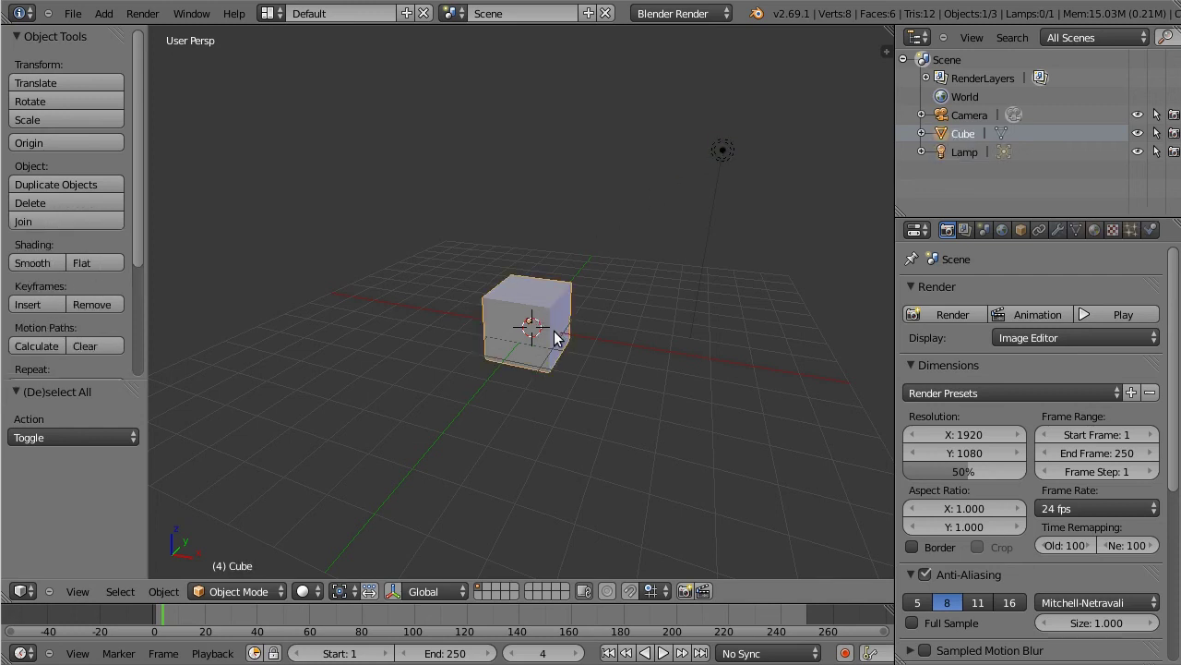
{"action": "right_click", "coordinate": [721, 152]}
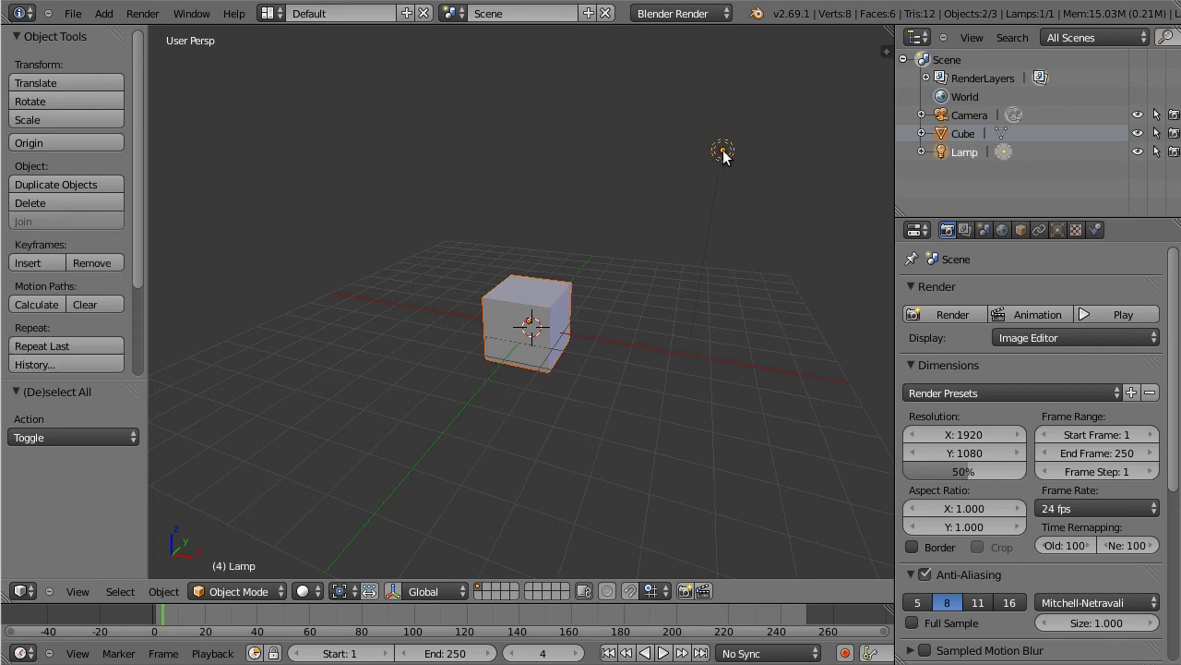
{"action": "right_click", "coordinate": [546, 296]}
{"action": "right_click", "coordinate": [725, 151]}
{"action": "right_click", "coordinate": [543, 317]}
- Deselect the cube and lamp, leaving the cube active but unselected
{"action": "right_click", "coordinate": [554, 304], "text": "shift"}
{"action": "right_click", "coordinate": [724, 152], "text": "shift"}
{"action": "right_click", "coordinate": [725, 152], "text": "shift"}
{"action": "right_click", "coordinate": [545, 325], "text": "shift"}
{"action": "right_click", "coordinate": [544, 324], "text": "shift"}
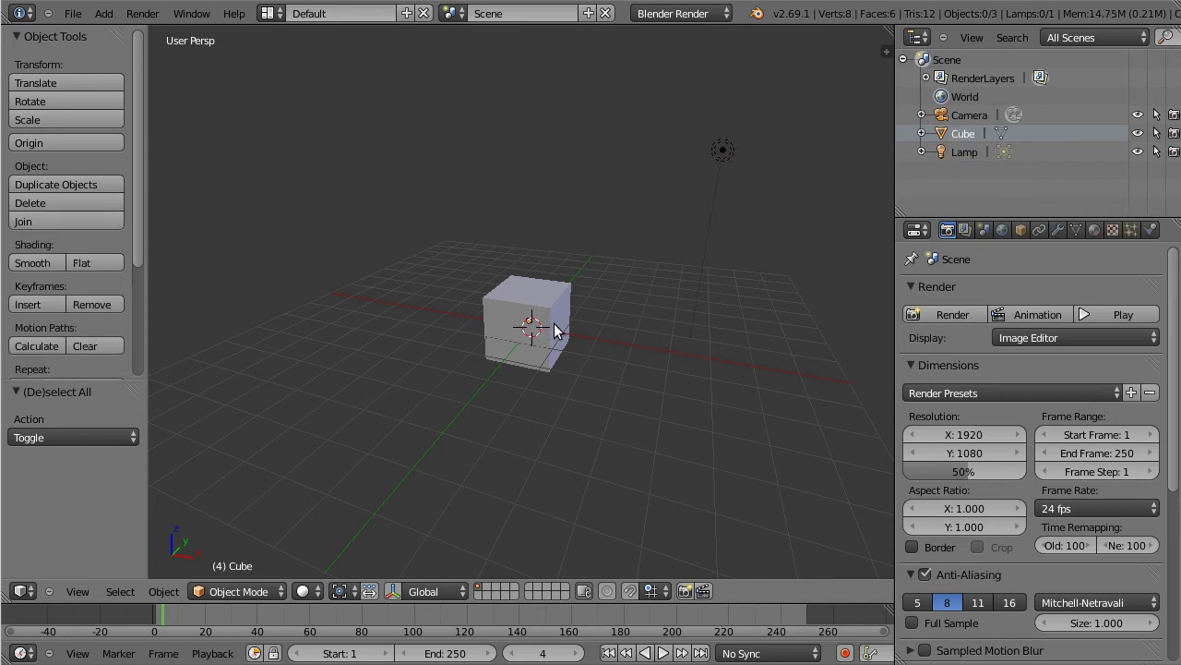